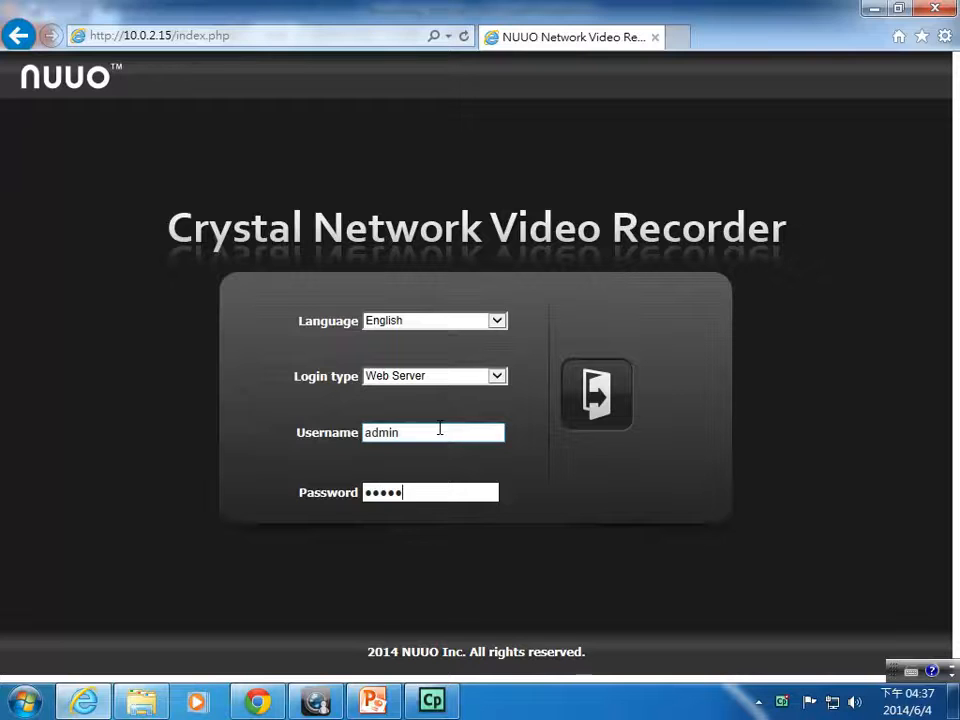
Log in to NUUO Crystal and view the Recording Service tab under Network Setup > Network Service.
{"action": "key", "text": "Return"}
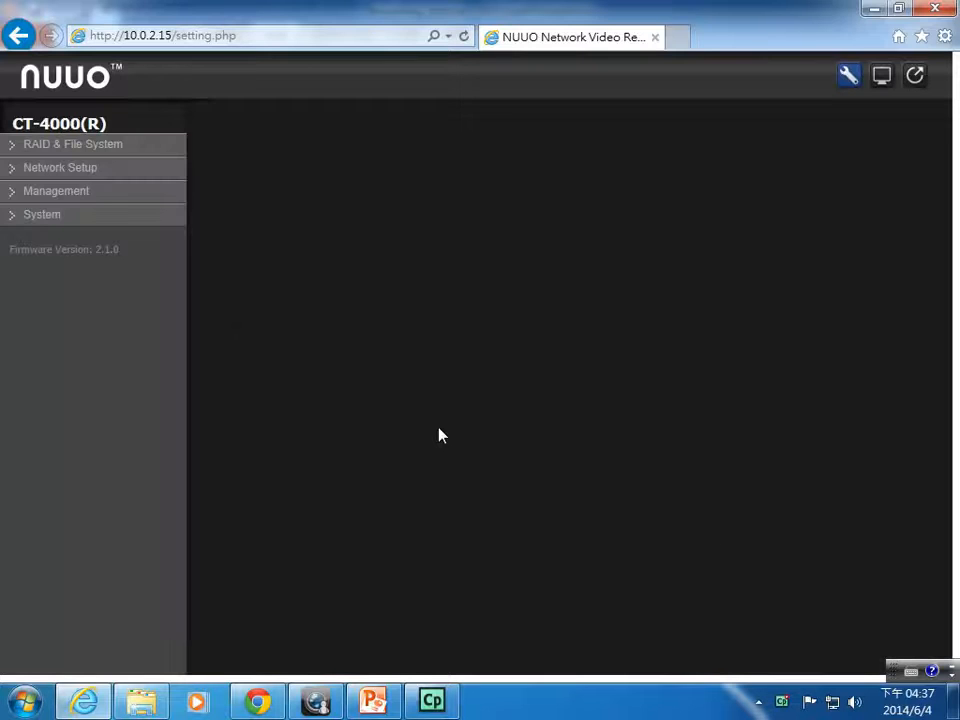
{"action": "left_click", "coordinate": [70, 168]}
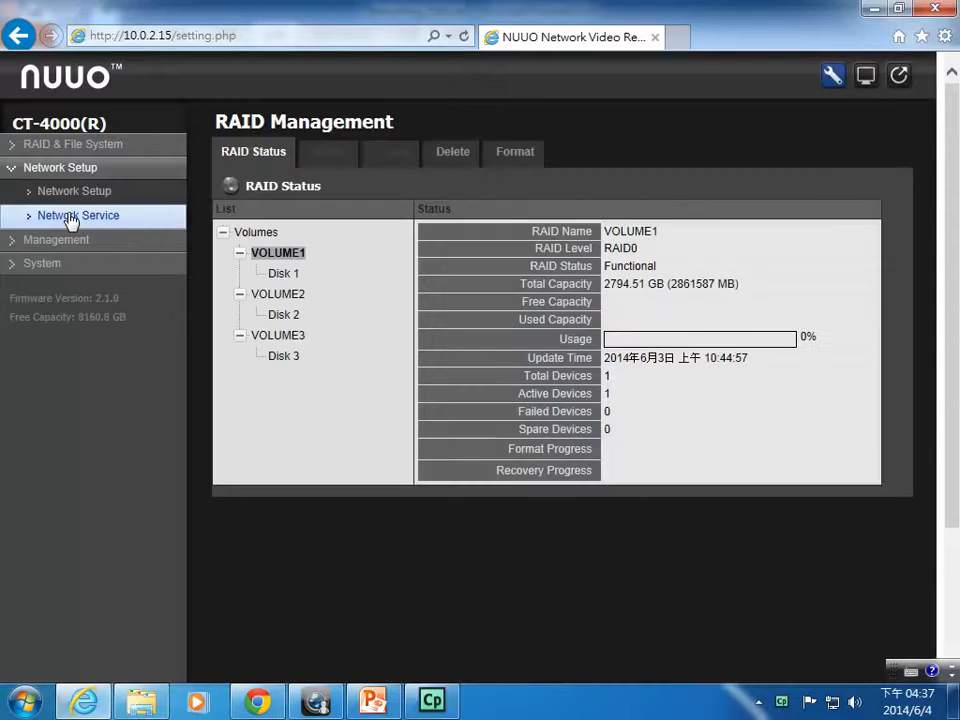
{"action": "left_click", "coordinate": [72, 216]}
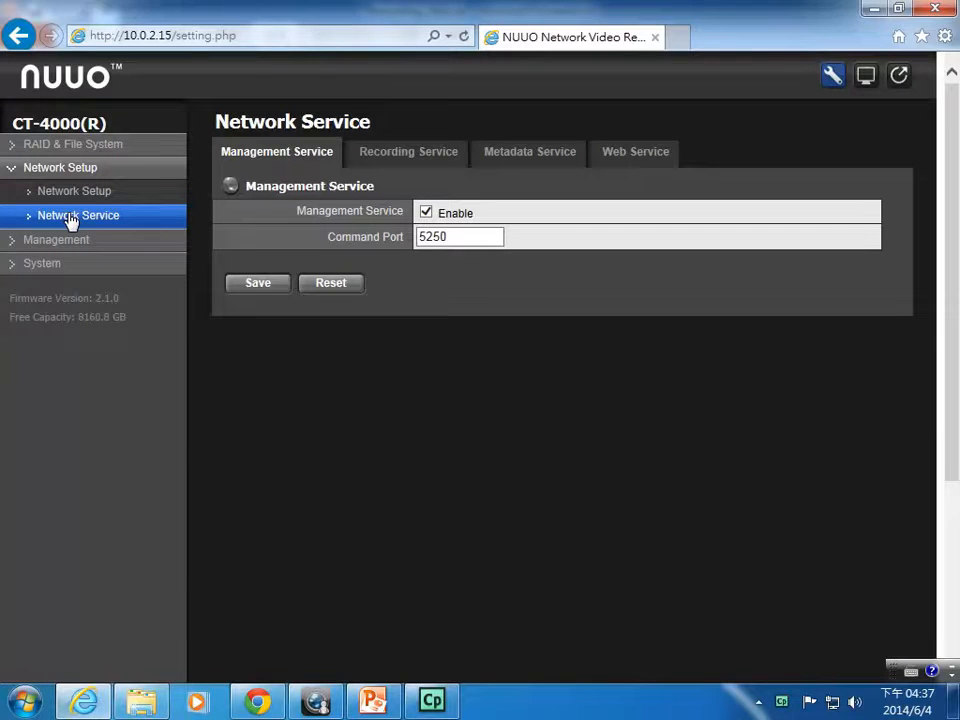
{"action": "left_click", "coordinate": [409, 154]}
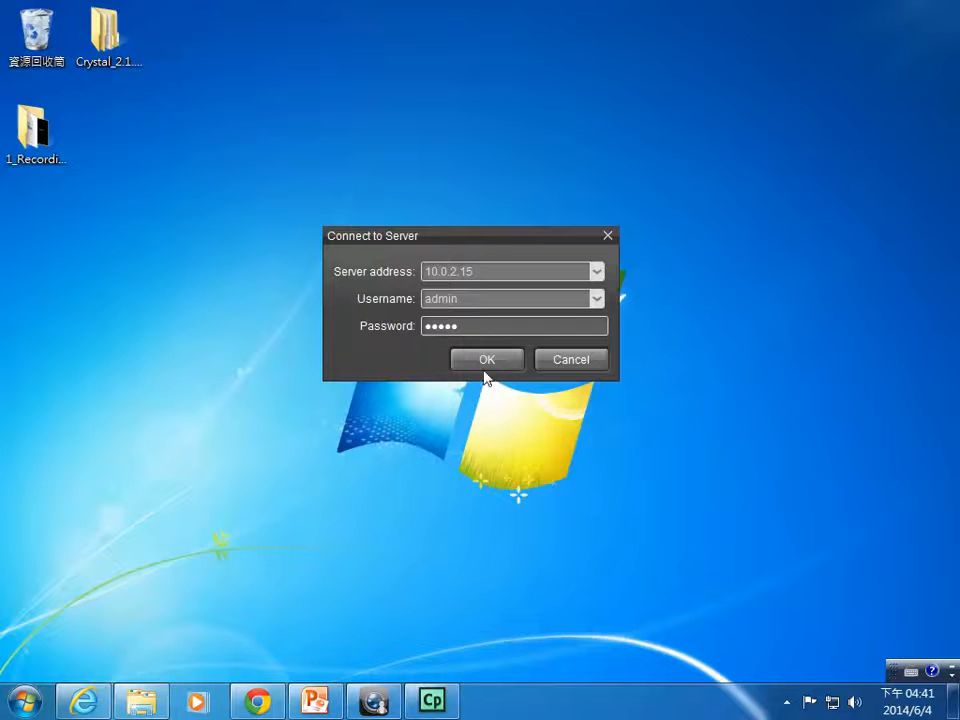
Connect NuClient to the recording server at 10.0.2.15.
{"action": "left_click", "coordinate": [500, 272]}
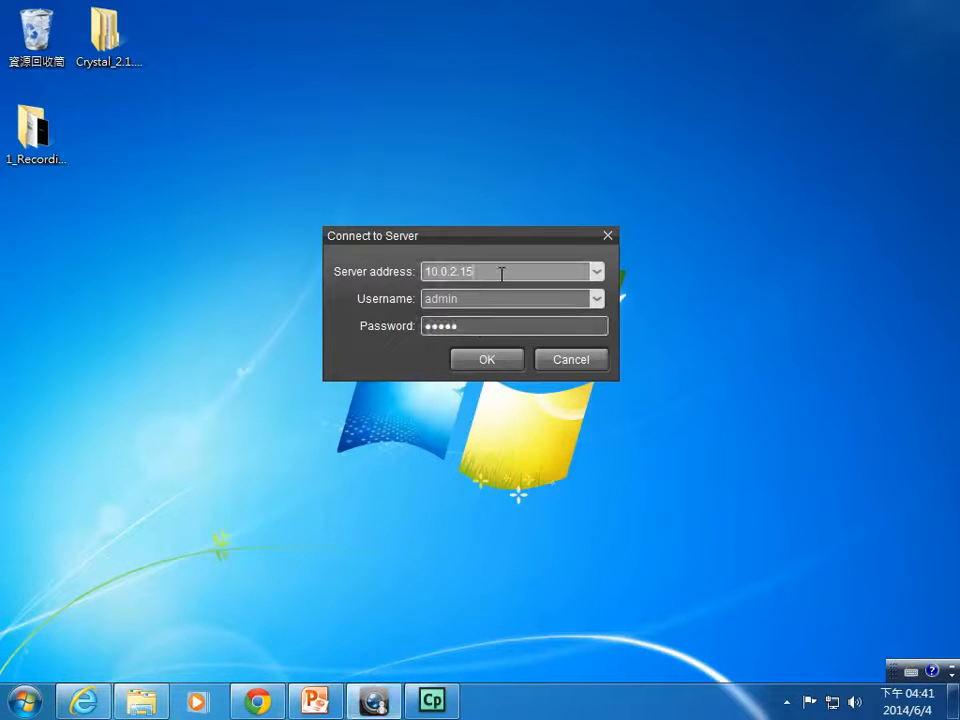
{"action": "left_click", "coordinate": [492, 364]}
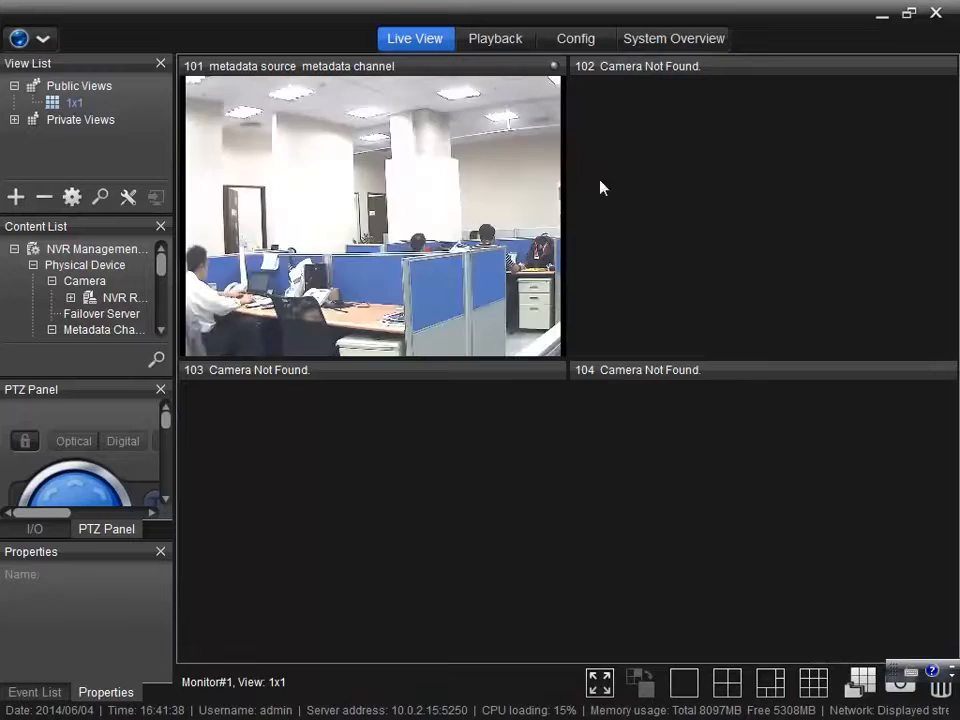
Switch to the Config section to show Recording Server 2's properties.
{"action": "left_click", "coordinate": [588, 38]}
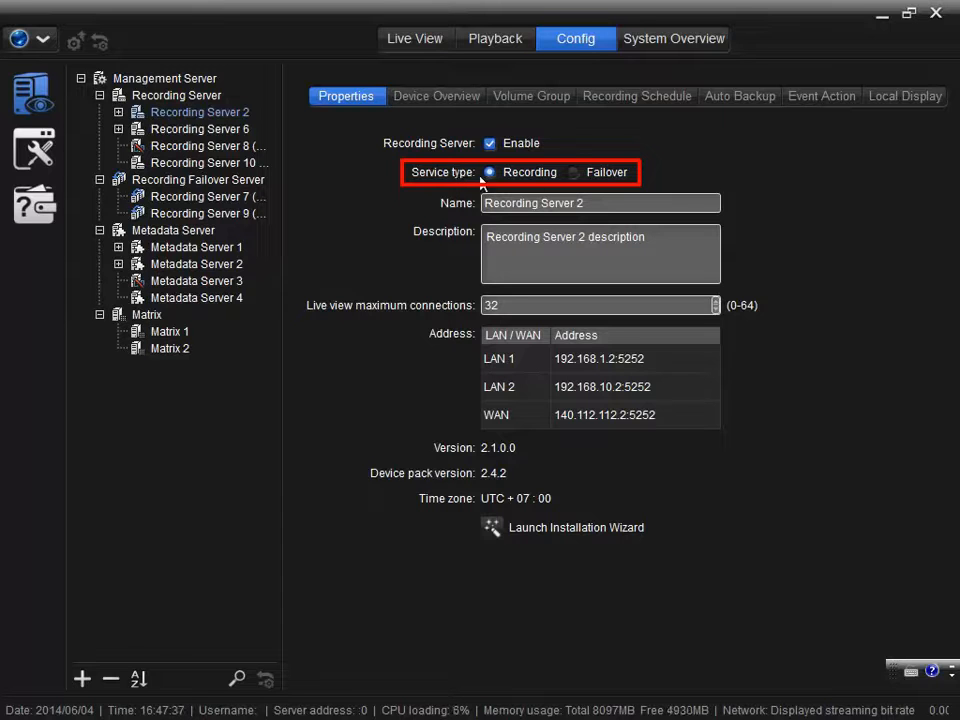
Change Recording Server 2's service type from Recording to Failover and confirm.
{"action": "left_click", "coordinate": [574, 173]}
{"action": "left_click", "coordinate": [424, 383]}
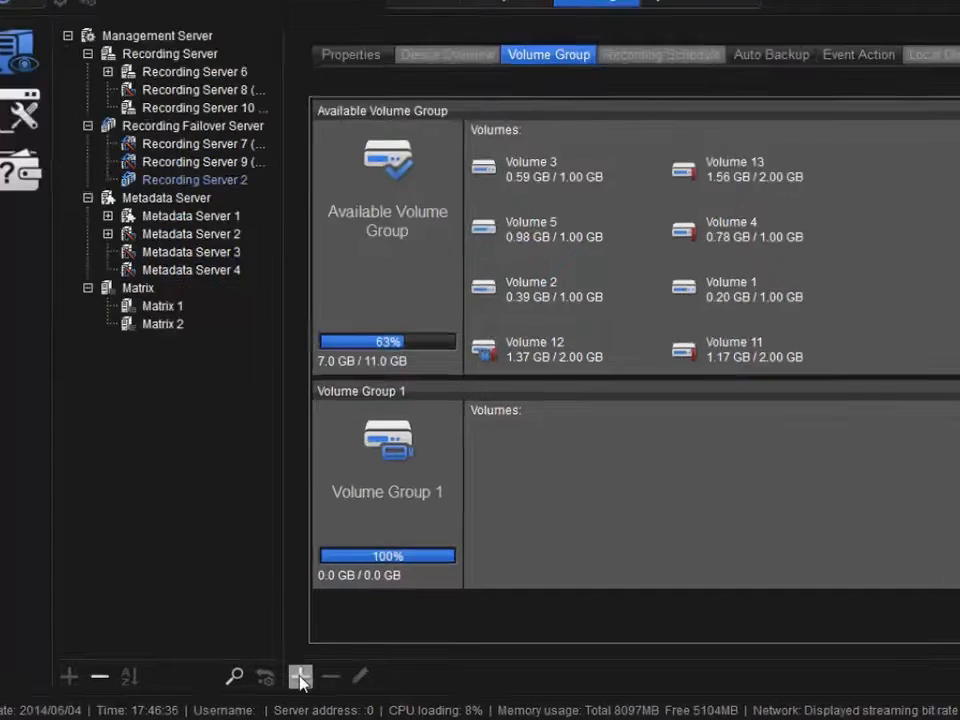
Add a new volume group and move Volume 2 into Volume Group 1.
{"action": "left_click", "coordinate": [298, 679]}
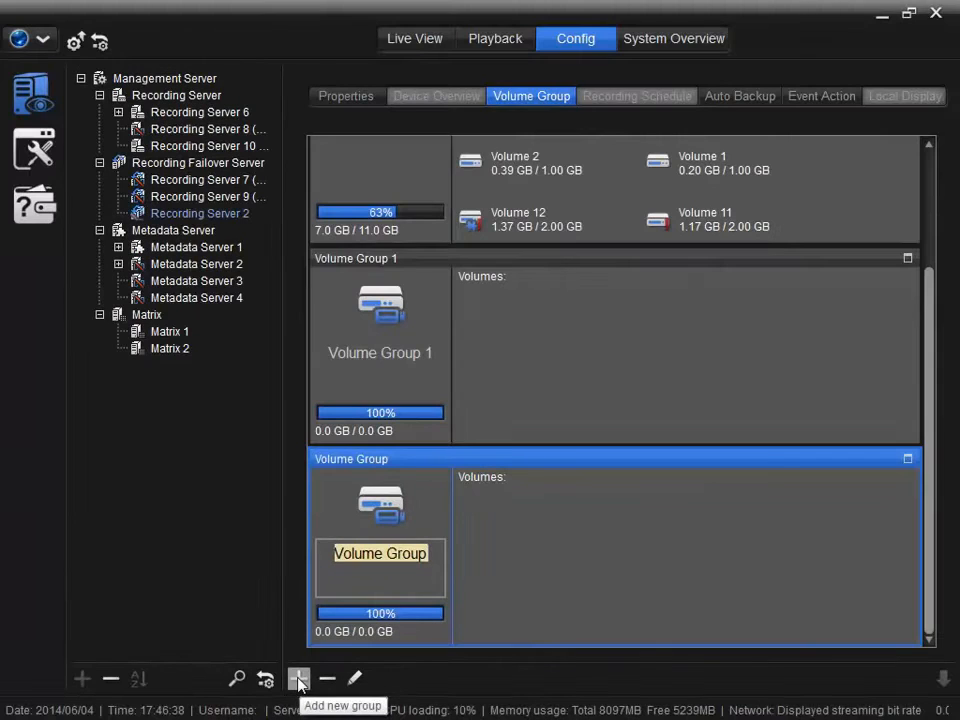
{"action": "left_click_drag", "start_coordinate": [506, 167], "coordinate": [506, 286]}
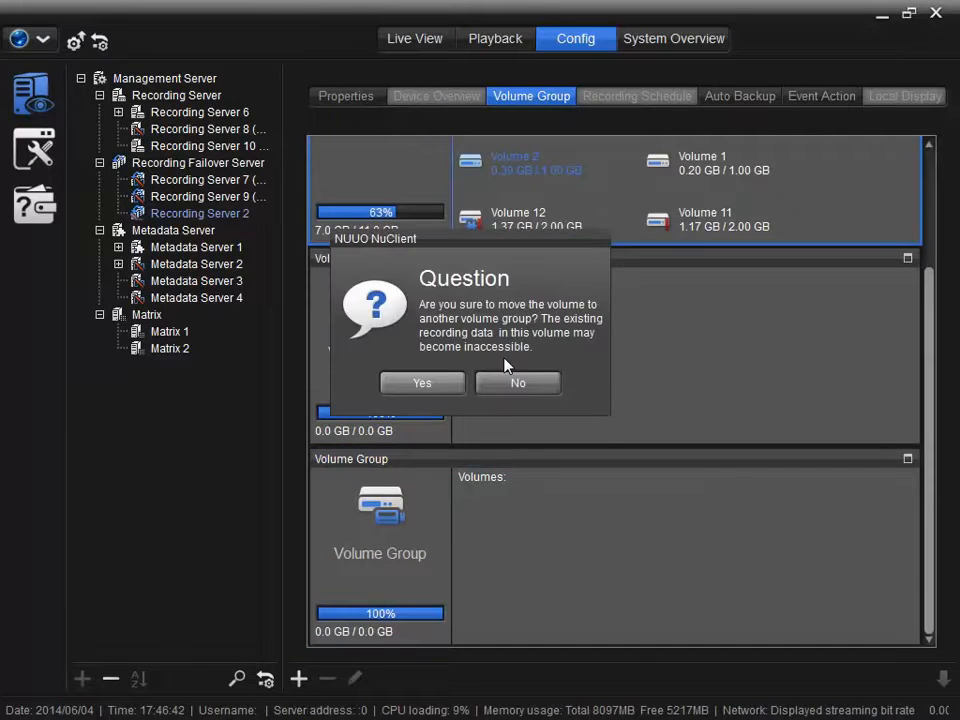
{"action": "left_click", "coordinate": [429, 385]}
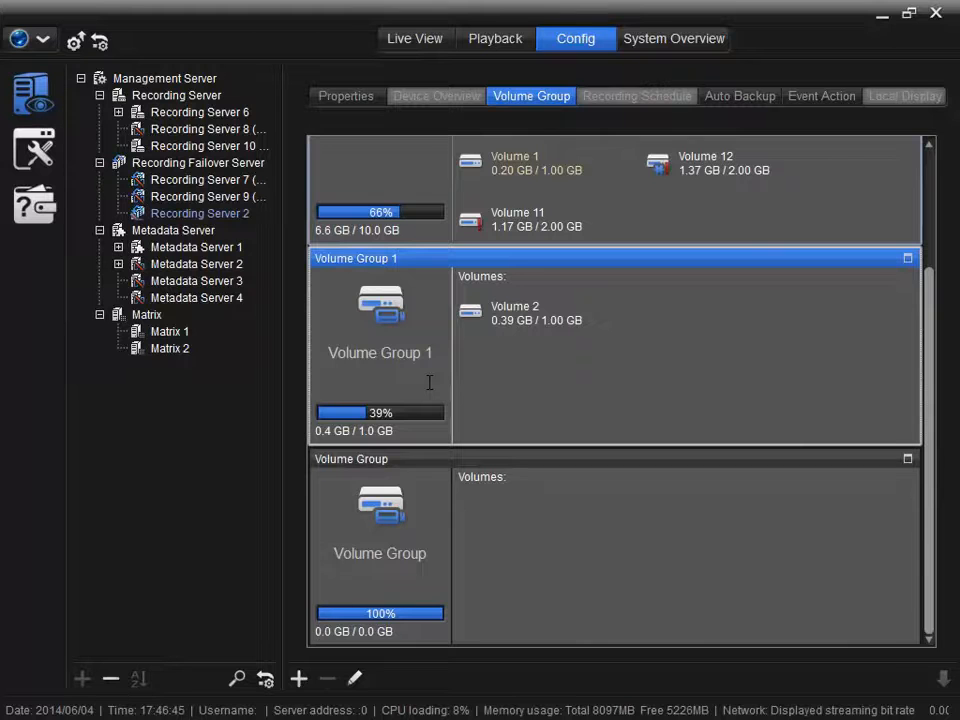
Move Volumes 1, 3 and 5 together into the new volume group.
{"action": "left_click", "coordinate": [491, 171]}
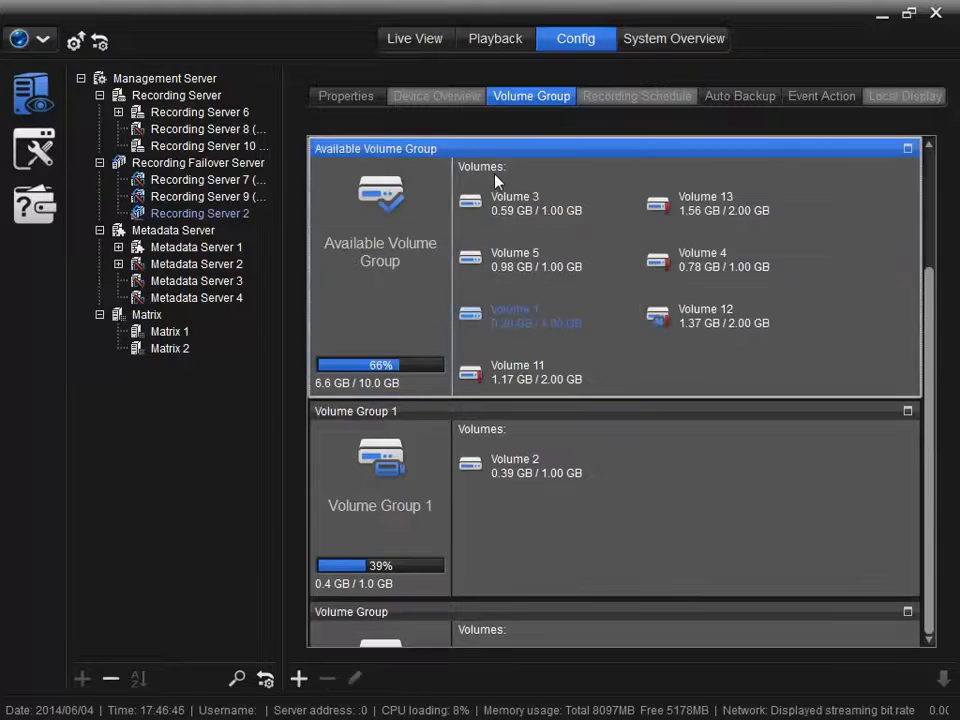
{"action": "left_click", "coordinate": [510, 228], "text": "shift"}
{"action": "left_click_drag", "start_coordinate": [525, 458], "coordinate": [535, 634]}
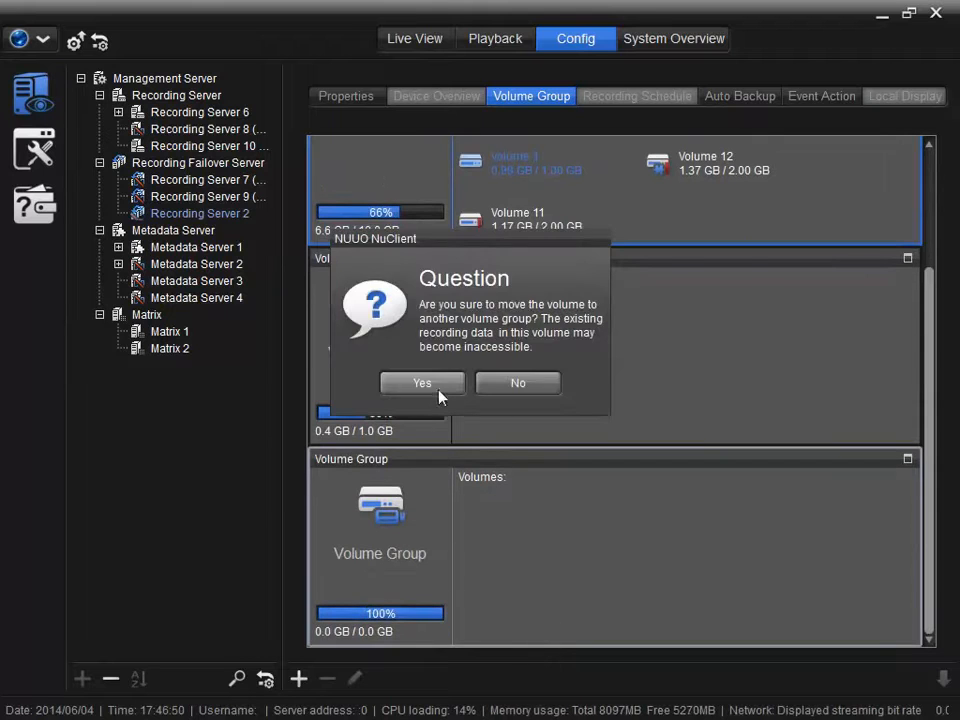
{"action": "left_click", "coordinate": [439, 388]}
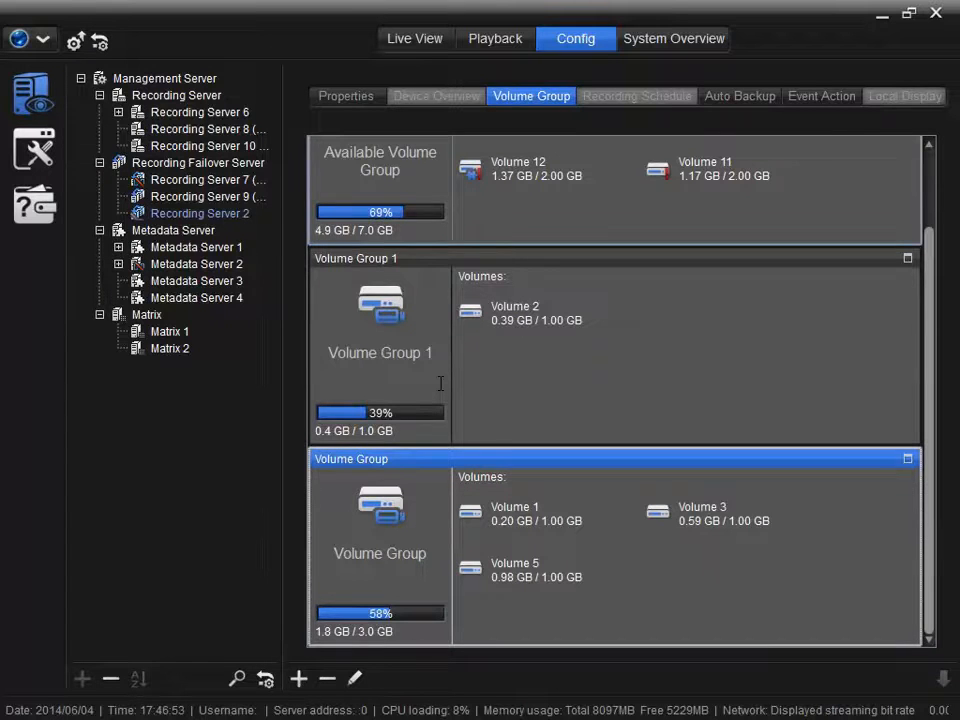
{"action": "left_click", "coordinate": [739, 100]}
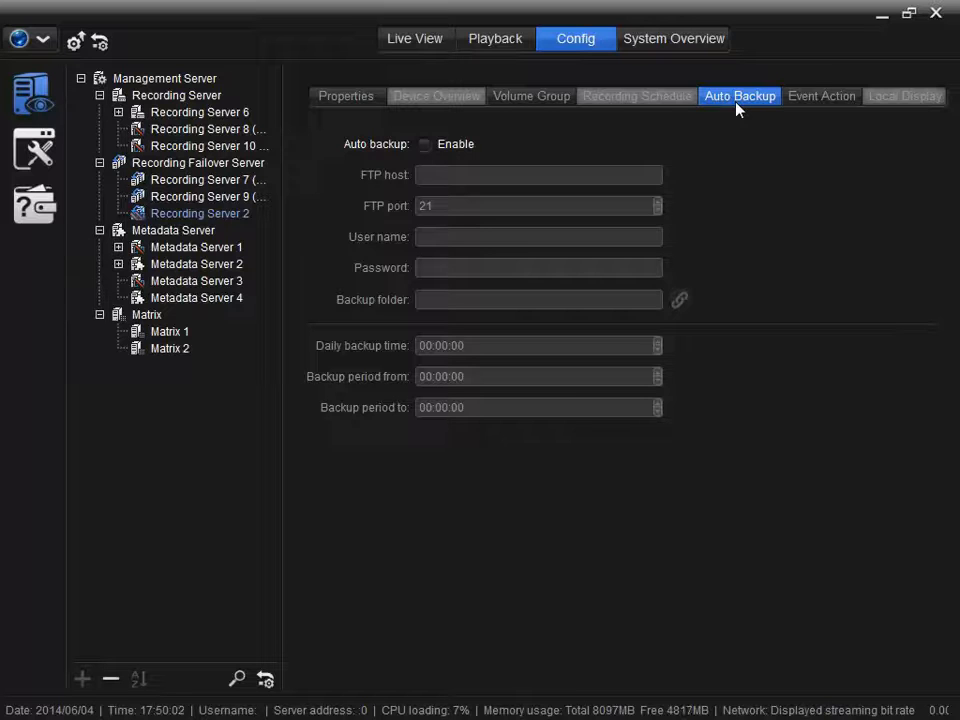
Enable FTP auto backup to host 192.168.1.10 with the FTP user name, password and backup folder.
{"action": "left_click", "coordinate": [427, 145]}
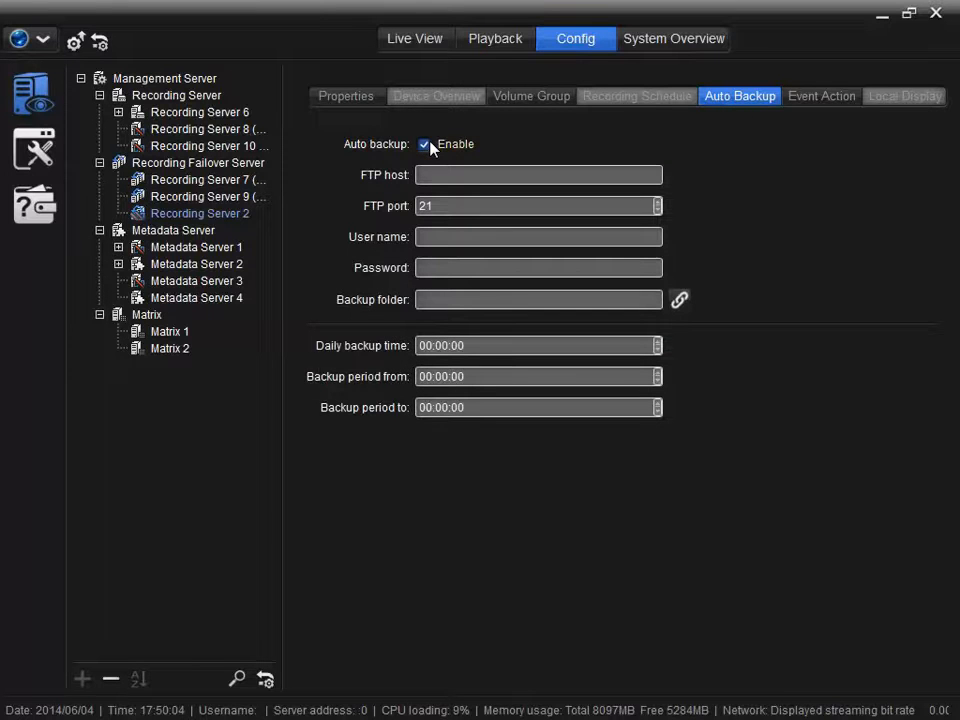
{"action": "left_click", "coordinate": [471, 174]}
{"action": "type", "text": "192.168"}
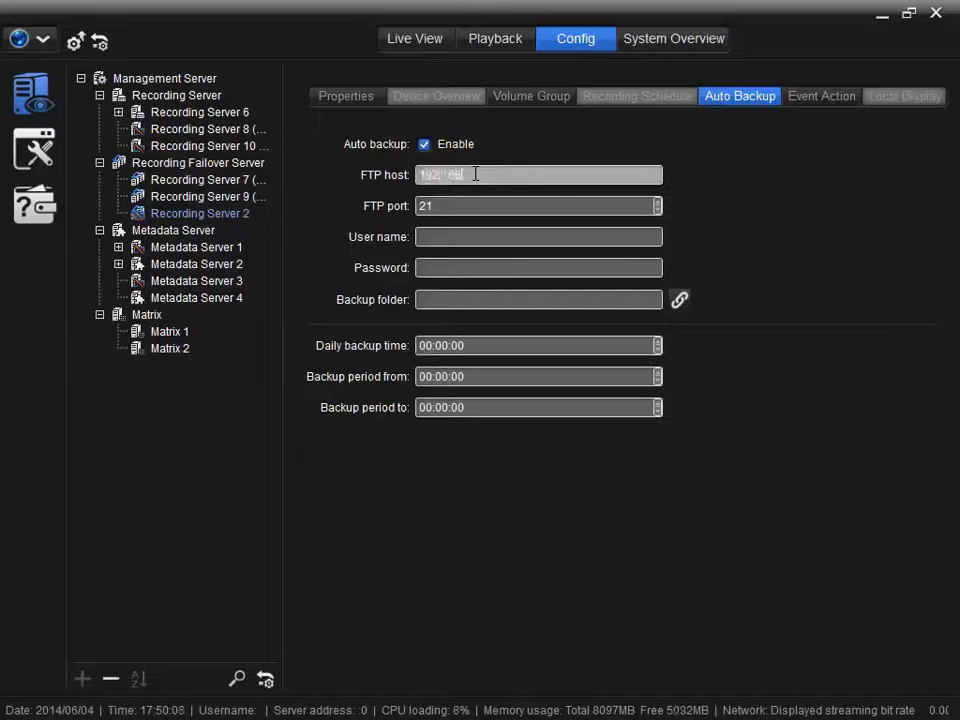
{"action": "type", "text": ".1.10"}
{"action": "left_click", "coordinate": [461, 206]}
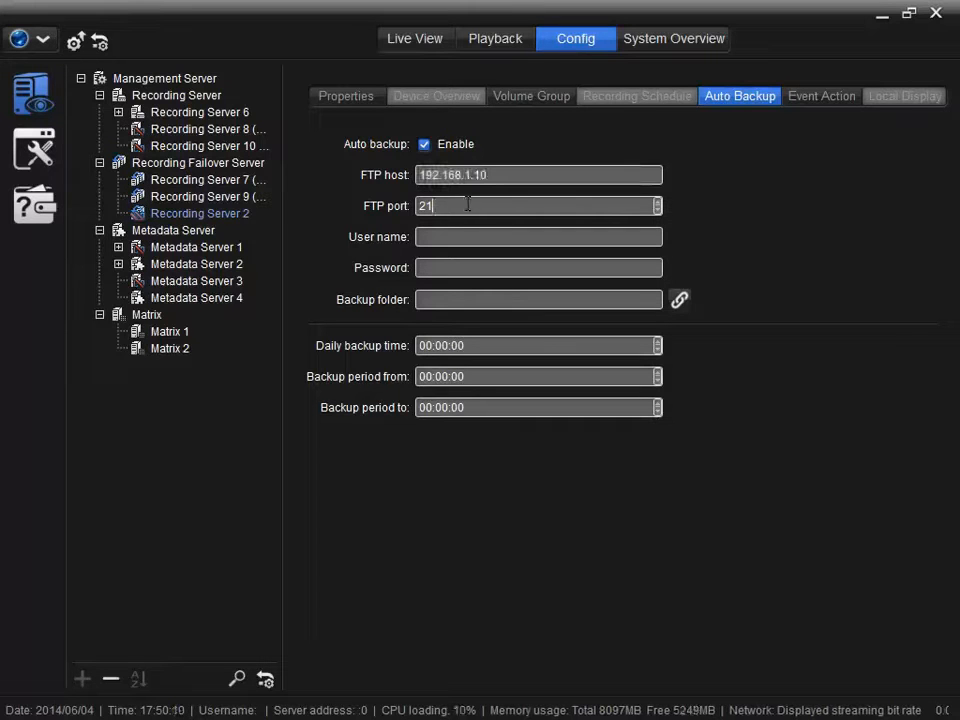
{"action": "left_click", "coordinate": [459, 235]}
{"action": "type", "text": "admin"}
{"action": "key", "text": "Tab"}
{"action": "type", "text": "admin"}
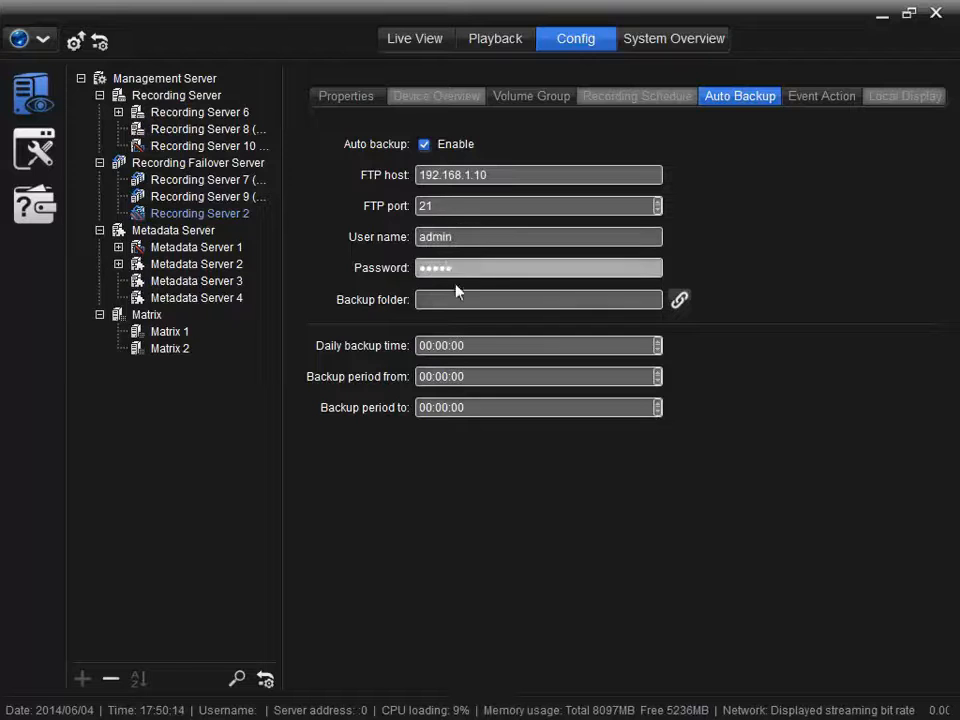
{"action": "left_click", "coordinate": [456, 296]}
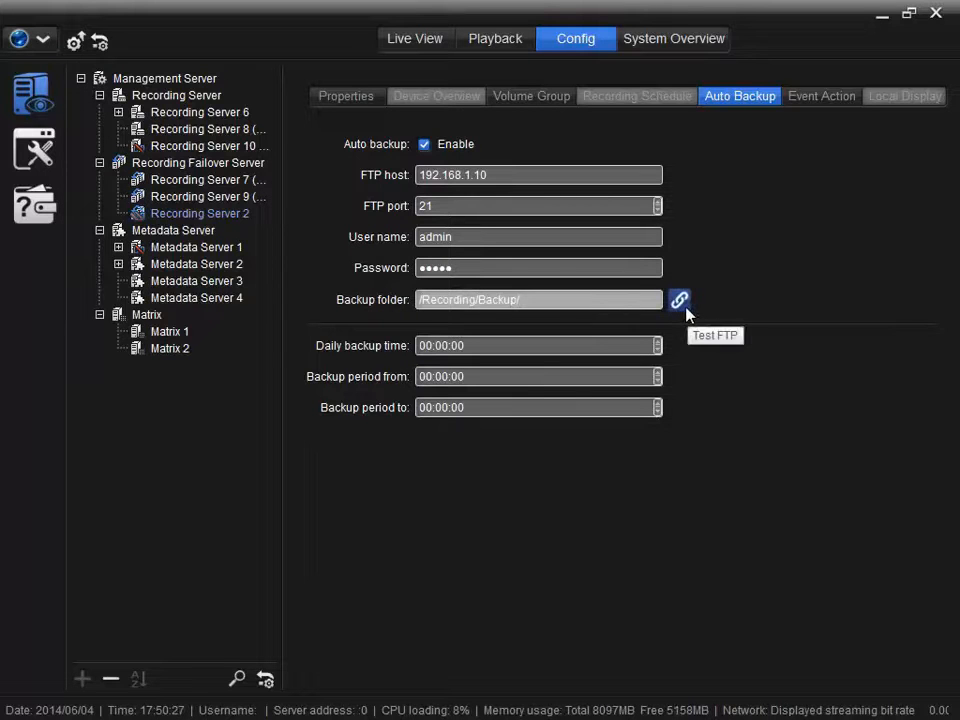
Schedule the daily backup at 03:00:00 covering the period 09:00 to 12:00.
{"action": "left_click", "coordinate": [531, 344]}
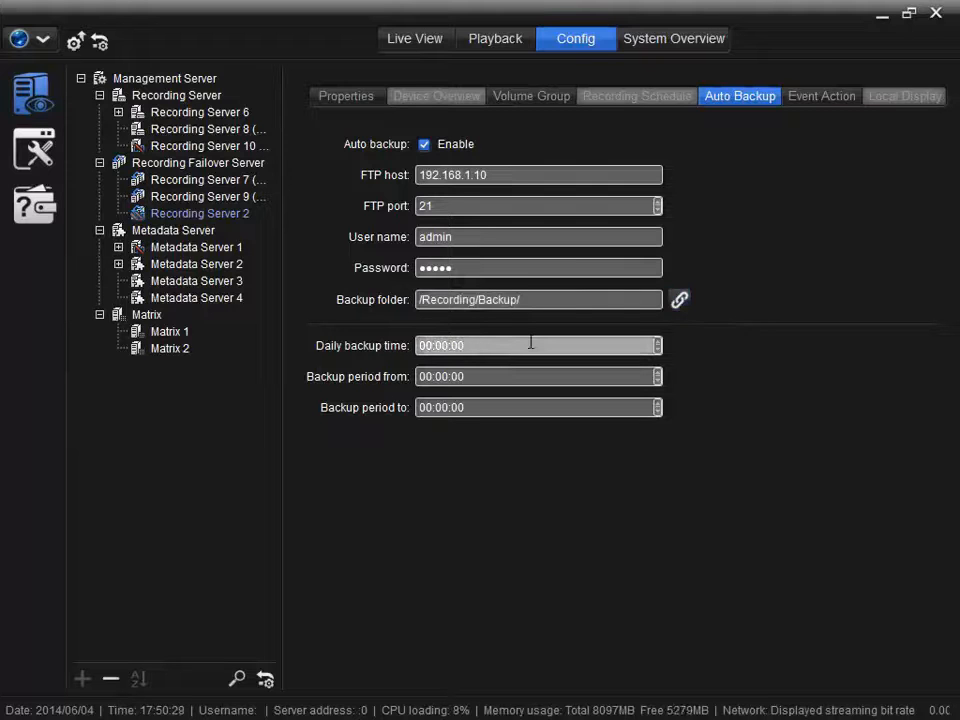
{"action": "left_click", "coordinate": [428, 346]}
{"action": "type", "text": "3"}
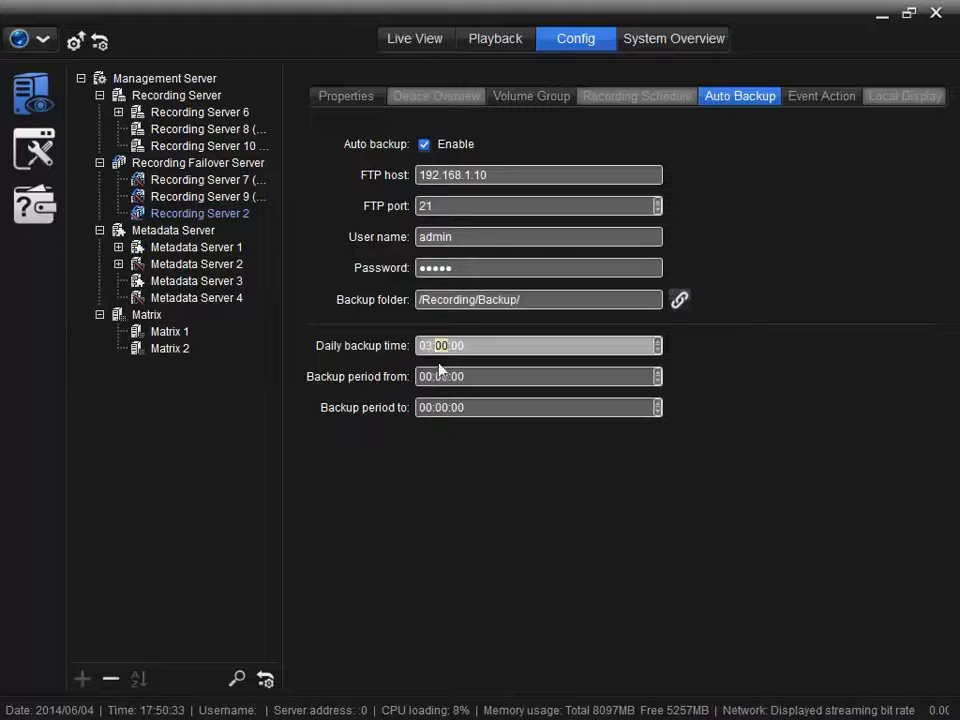
{"action": "left_click", "coordinate": [434, 377]}
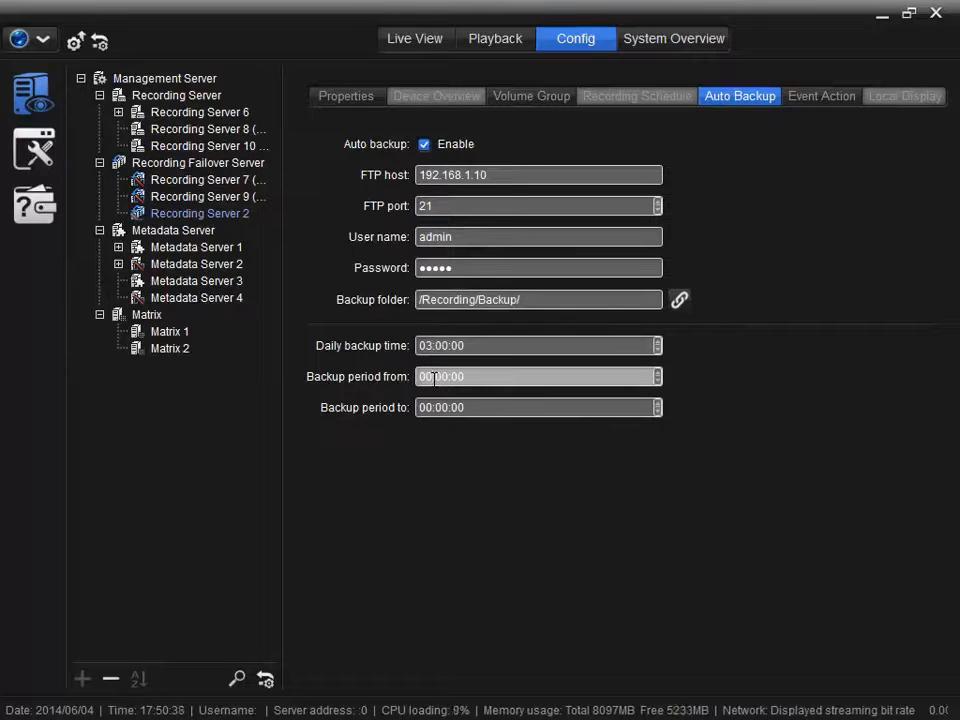
{"action": "type", "text": "6"}
{"action": "type", "text": "9"}
{"action": "left_click", "coordinate": [427, 408]}
{"action": "left_click_drag", "start_coordinate": [429, 407], "coordinate": [408, 405]}
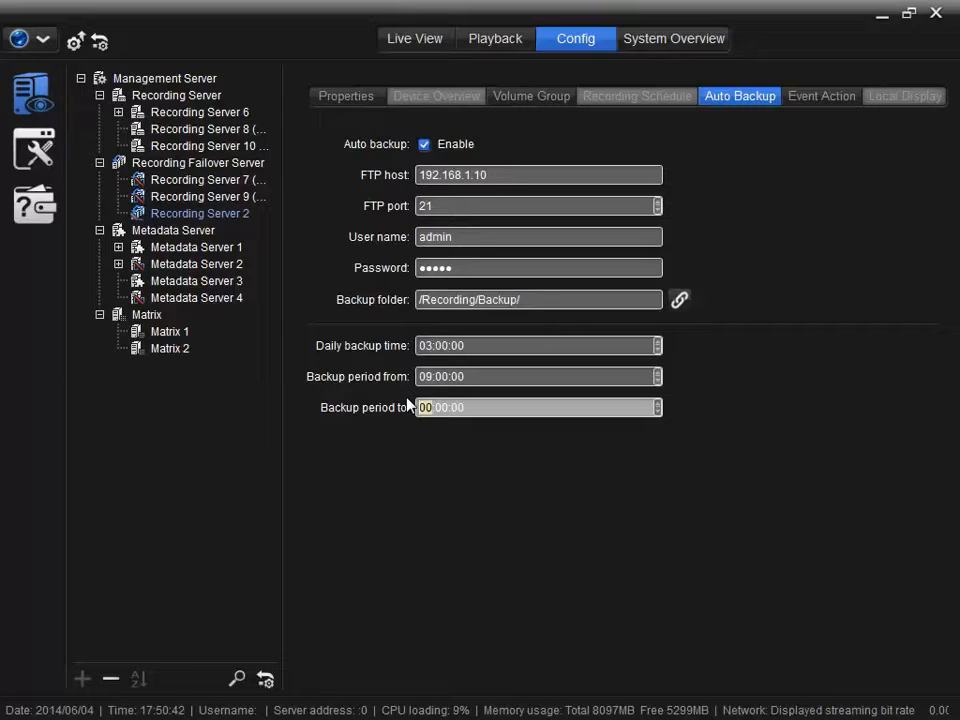
{"action": "type", "text": "12"}
{"action": "left_click", "coordinate": [815, 96]}
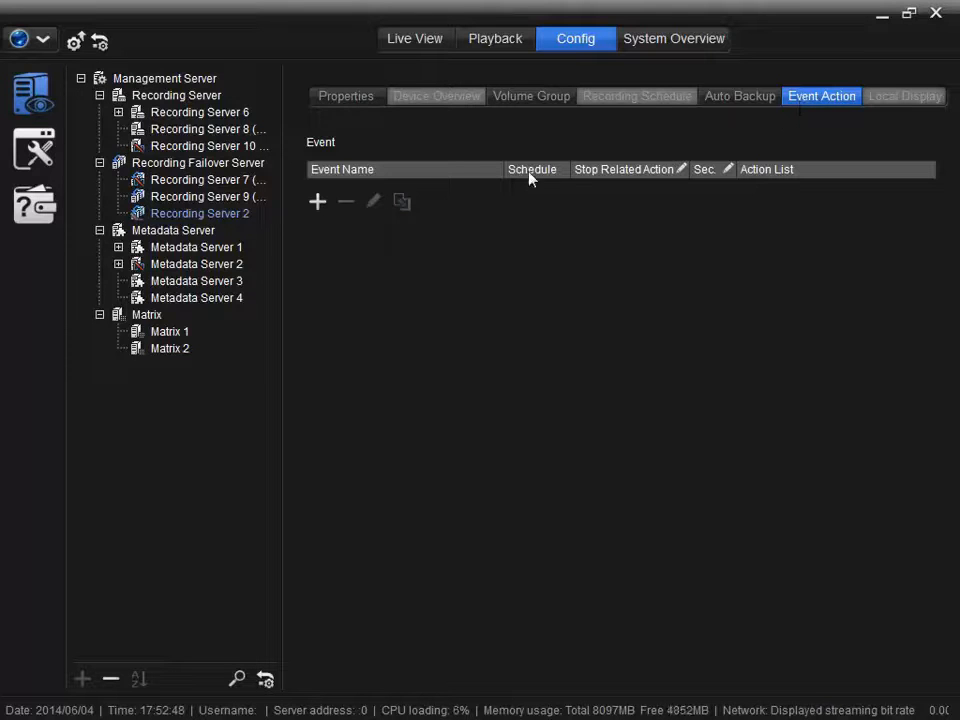
List the event types that can be added to the Event table.
{"action": "left_click", "coordinate": [317, 201]}
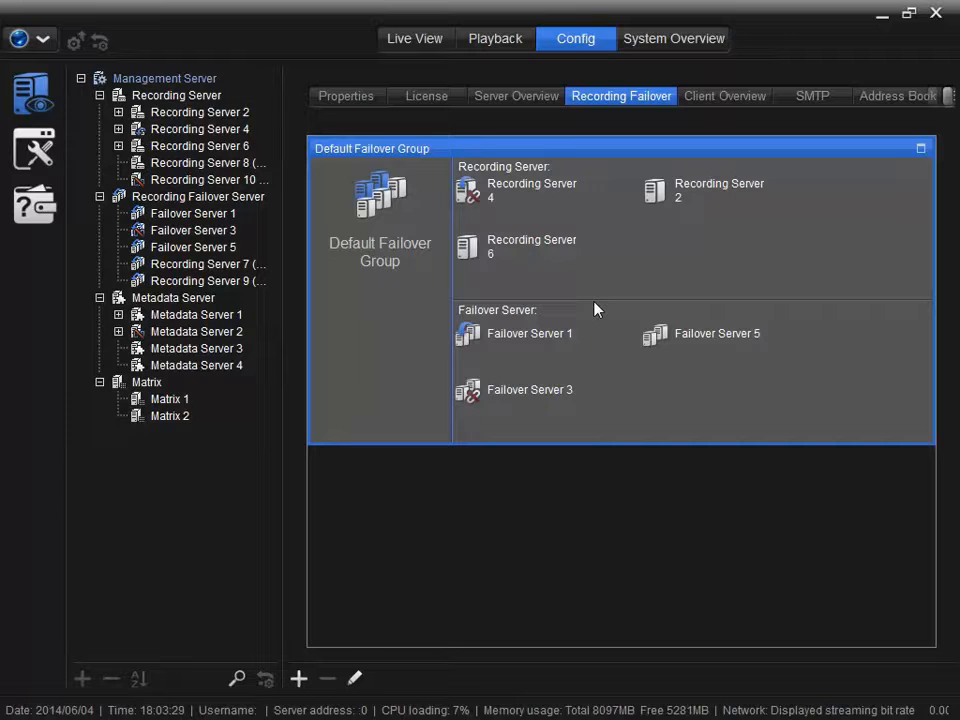
On the Management Server, add a new failover group and move Recording Server 6 into it.
{"action": "left_click", "coordinate": [208, 80]}
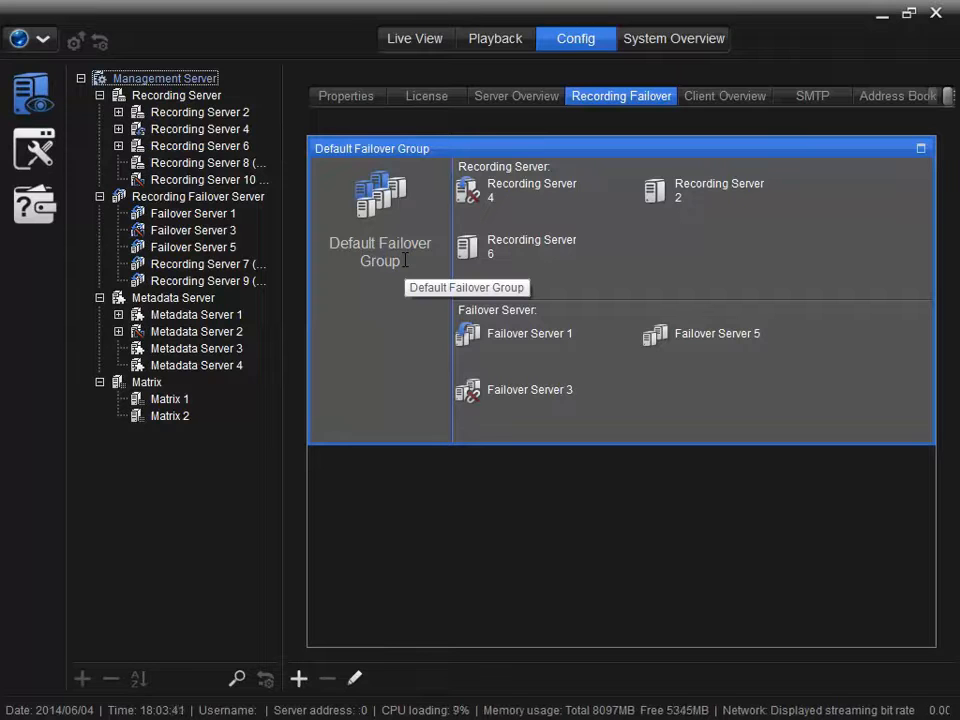
{"action": "left_click", "coordinate": [299, 680]}
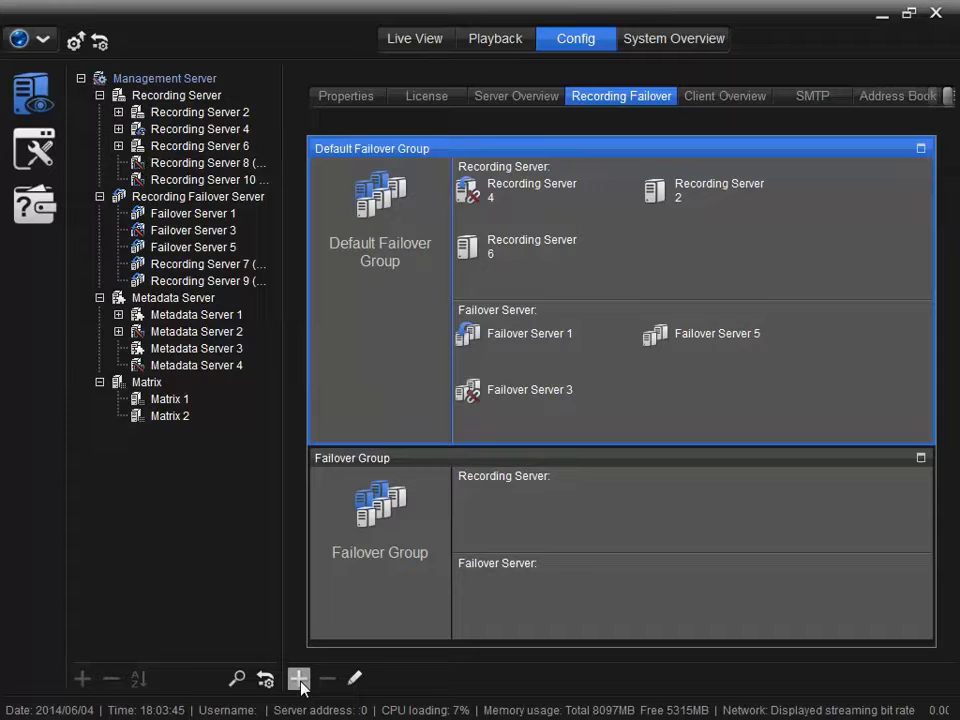
{"action": "left_click_drag", "start_coordinate": [467, 246], "coordinate": [480, 530]}
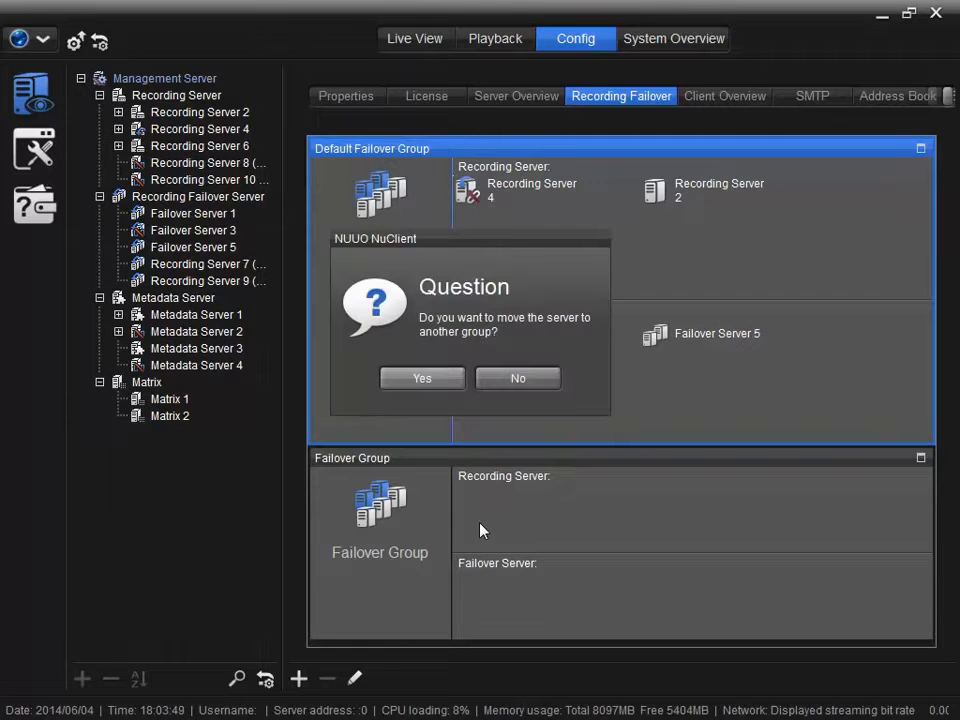
{"action": "left_click", "coordinate": [435, 380]}
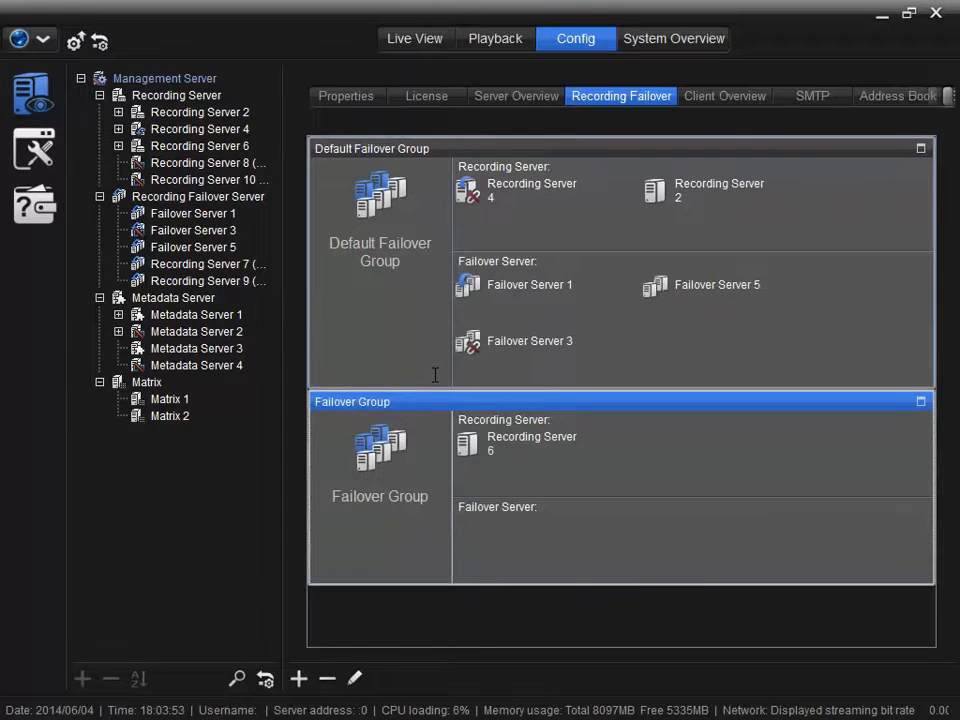
Move Failover Server 5 and Recording Server 4 into the new Failover Group.
{"action": "left_click_drag", "start_coordinate": [654, 295], "coordinate": [473, 541]}
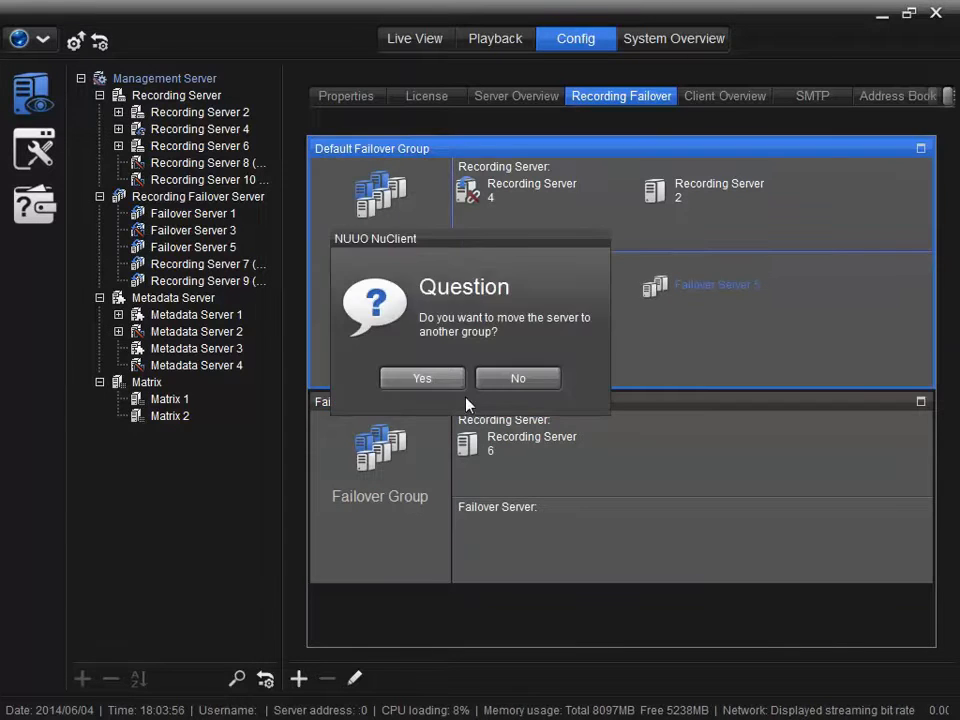
{"action": "left_click", "coordinate": [446, 382]}
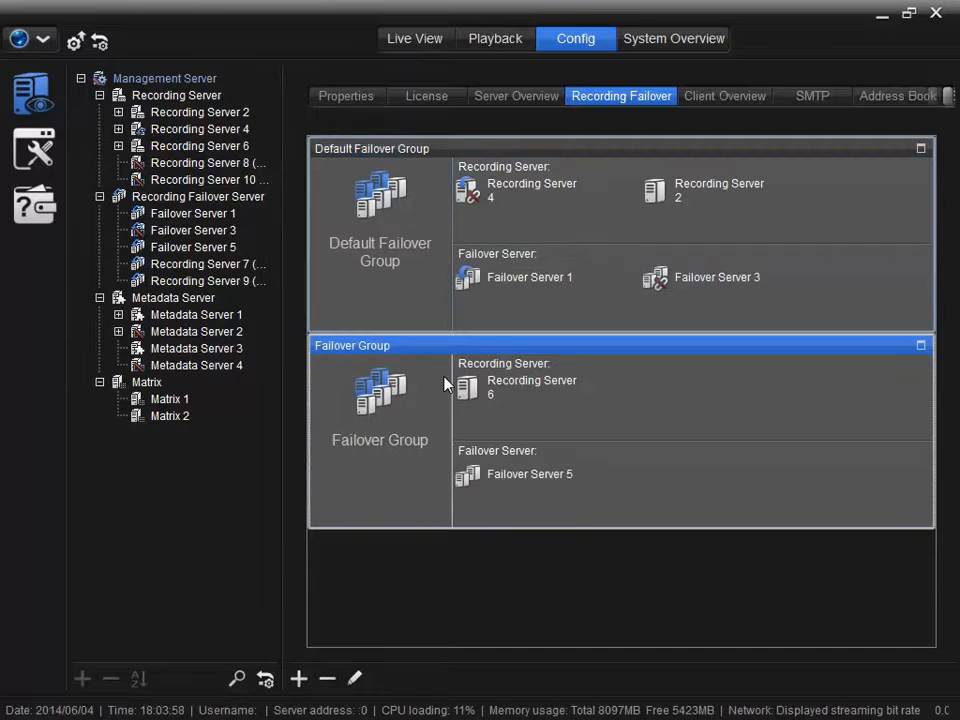
{"action": "left_click_drag", "start_coordinate": [489, 200], "coordinate": [617, 399]}
{"action": "left_click", "coordinate": [383, 381]}
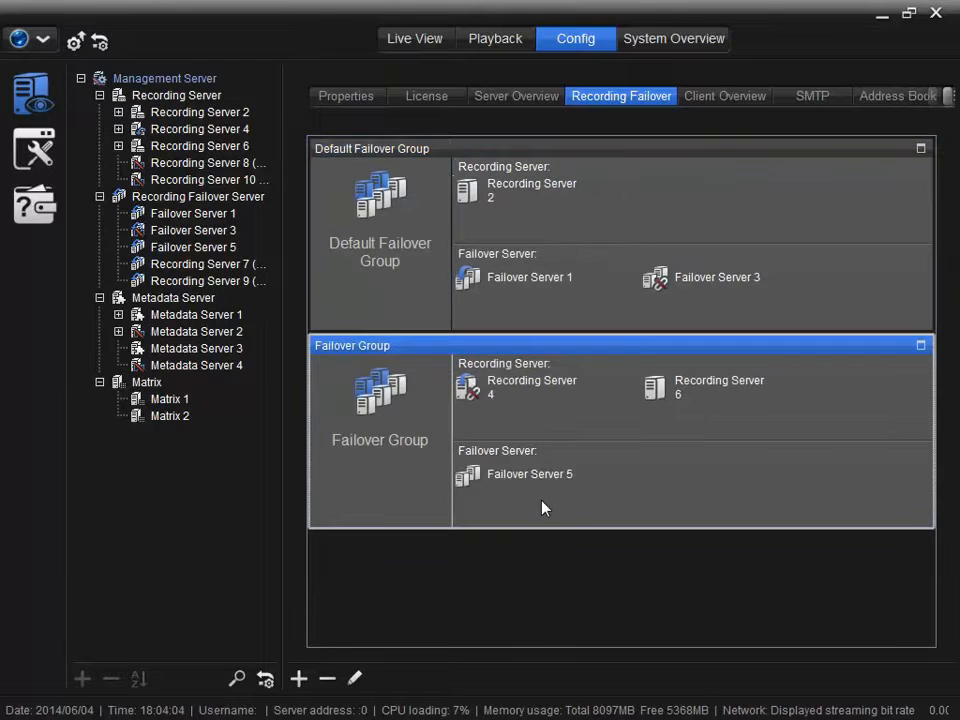
Start a 20-minute failover simulation for Recording Server 6 and confirm it.
{"action": "mouse_move", "coordinate": [543, 508]}
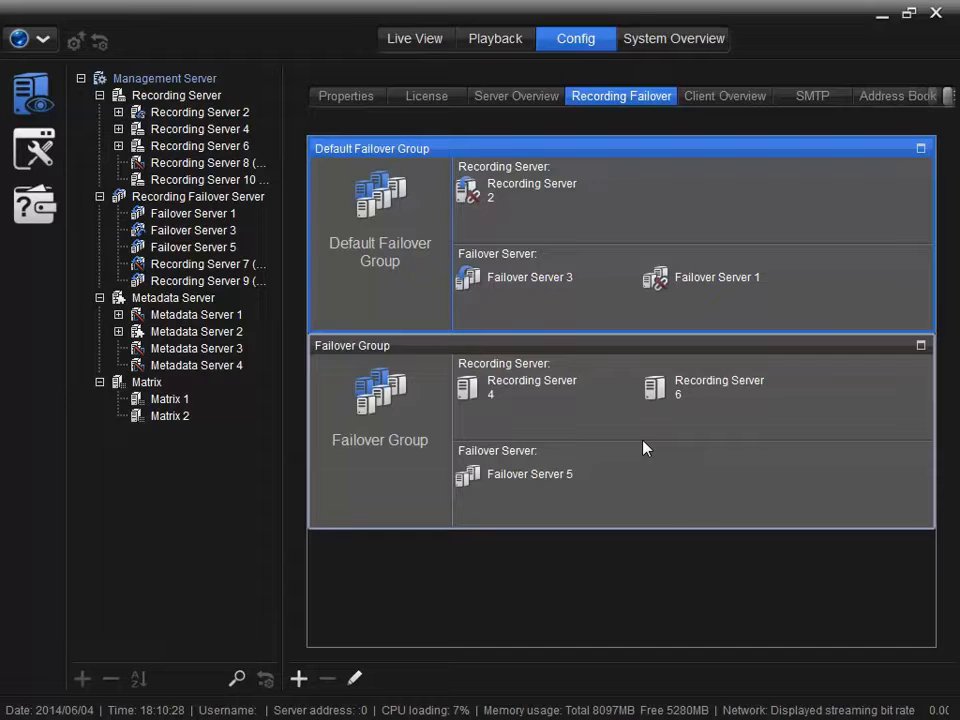
{"action": "mouse_move", "coordinate": [652, 390]}
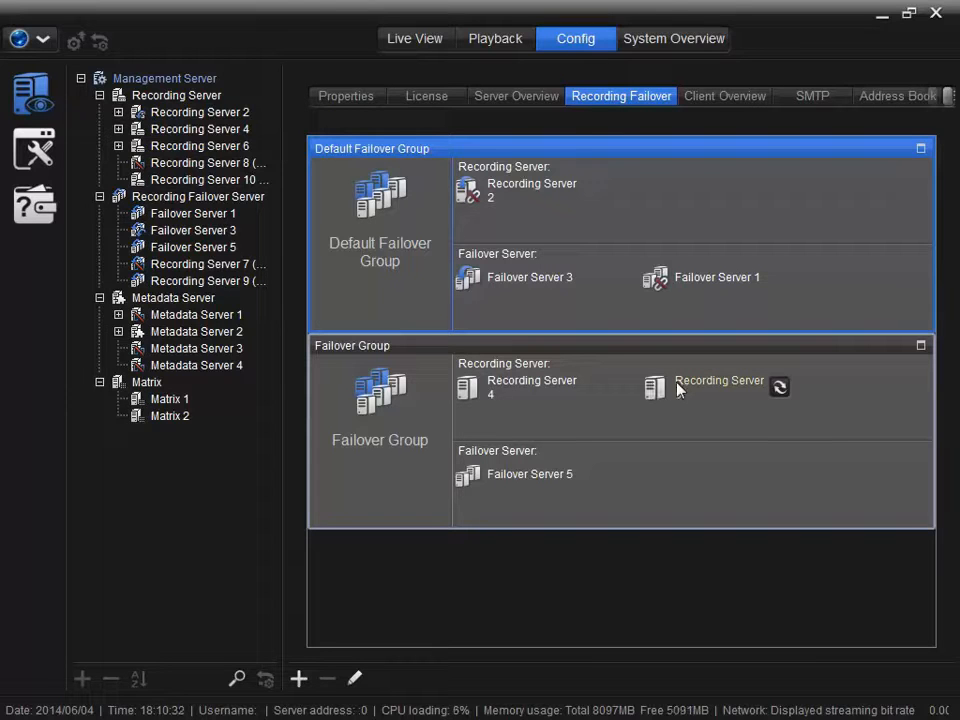
{"action": "left_click", "coordinate": [779, 388]}
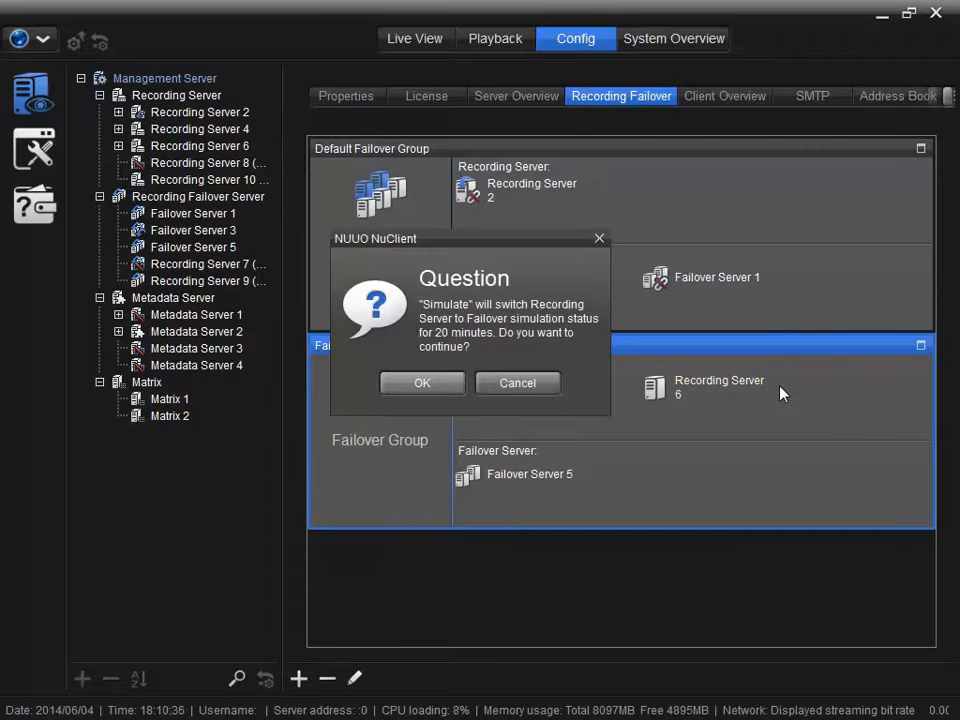
{"action": "left_click", "coordinate": [459, 385]}
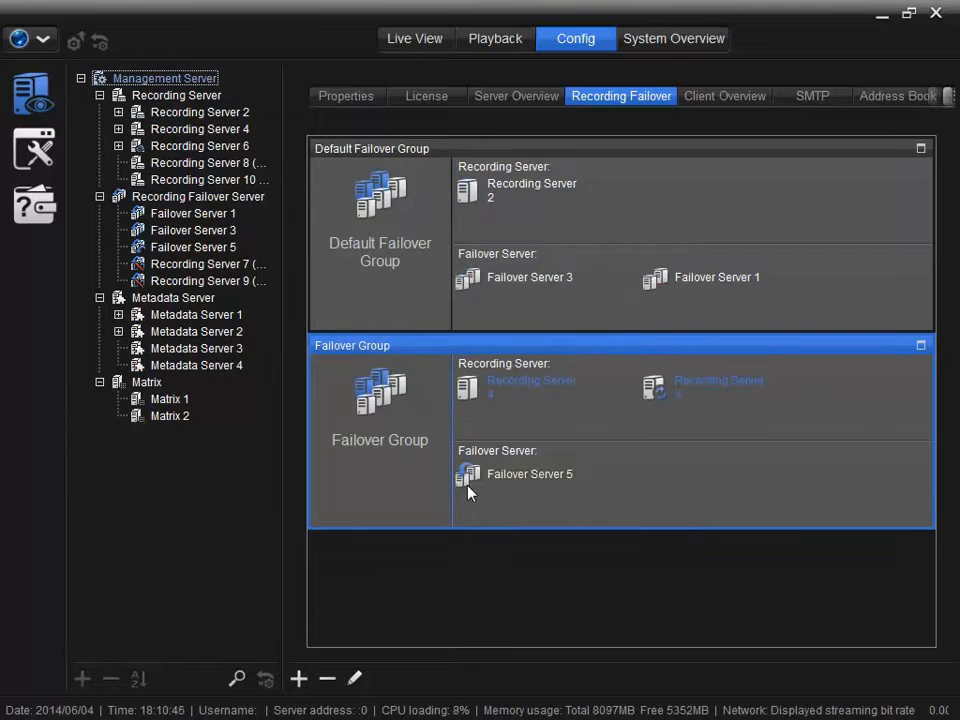
{"action": "mouse_move", "coordinate": [468, 488]}
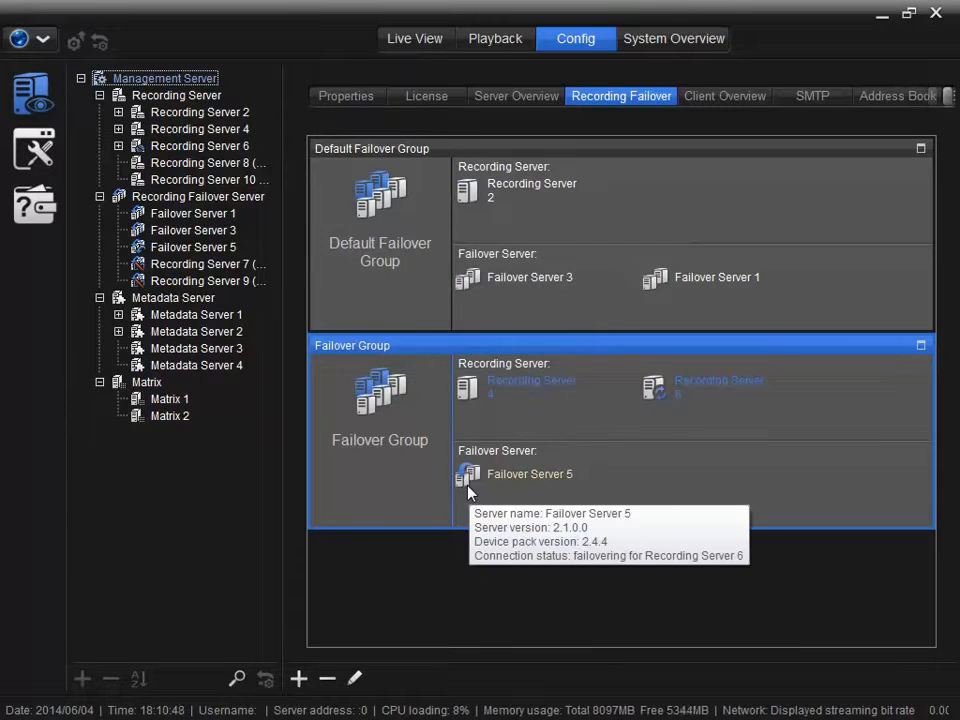